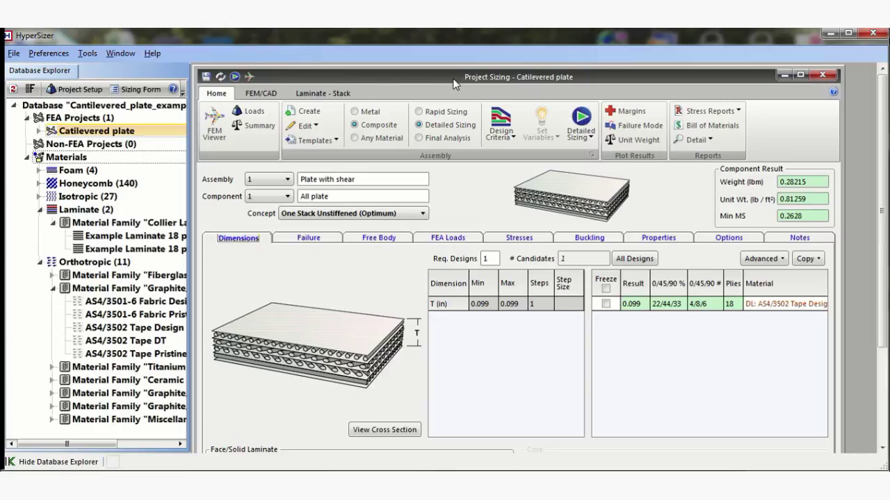
- Show the Catilevered plate mesh with Load Set #1 'Pressure' in the FEM Viewer
{"action": "left_click", "coordinate": [214, 122]}
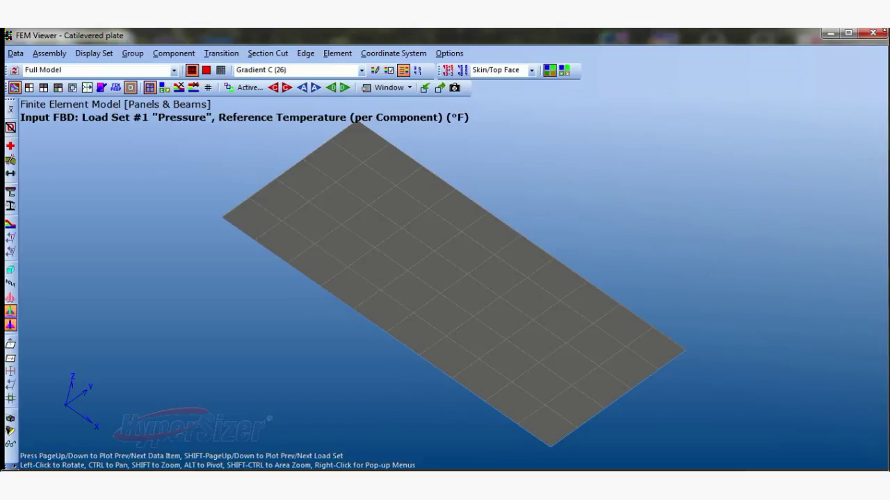
- Close the FEM Viewer and bring up the Material cell's context menu on the sizing form
{"action": "left_click", "coordinate": [873, 34]}
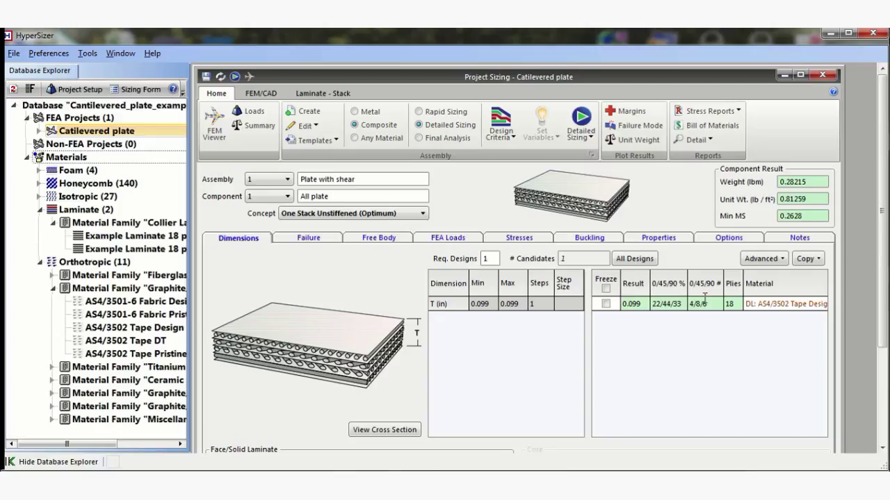
{"action": "right_click", "coordinate": [763, 304]}
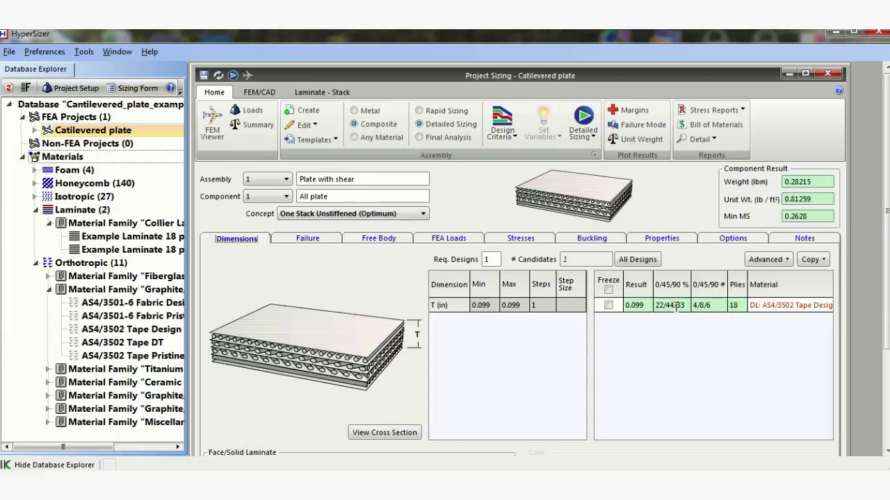
- Open 'Example Laminate 18 ply Design' via View/Edit Material and reposition the Laminate editor
{"action": "right_click", "coordinate": [767, 307]}
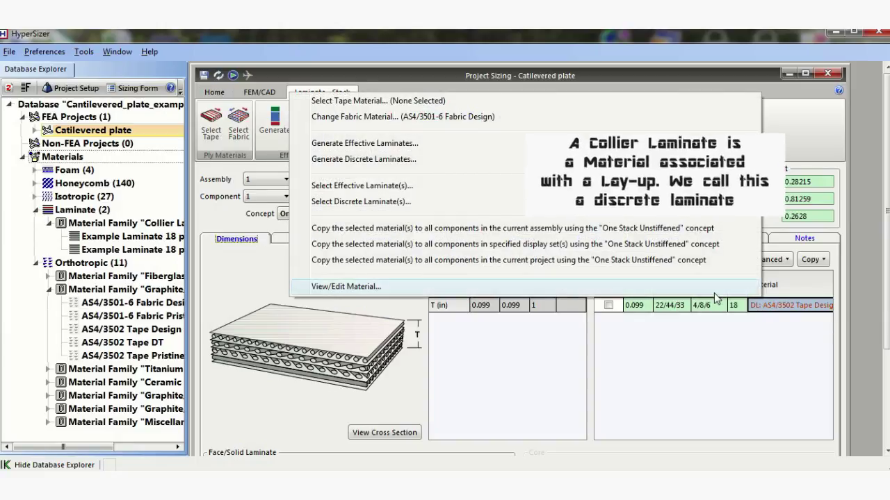
{"action": "left_click", "coordinate": [690, 292]}
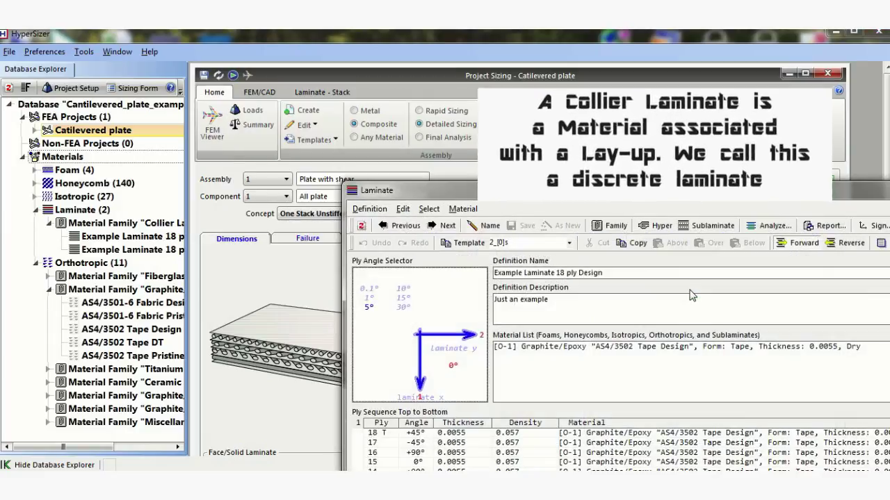
{"action": "left_click_drag", "start_coordinate": [643, 187], "coordinate": [495, 56]}
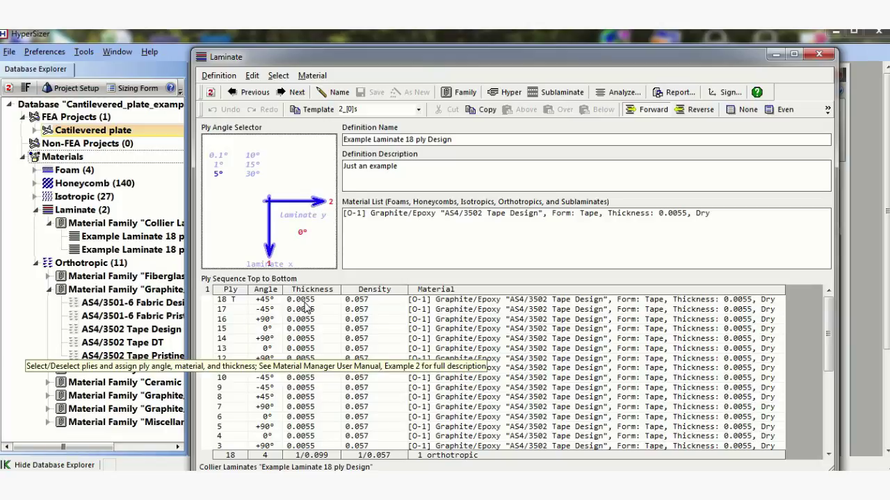
- Edit the AS4/3502 Tape Design material and show its Joints and Holes distances 0.016/0.02 in
{"action": "left_click", "coordinate": [389, 217]}
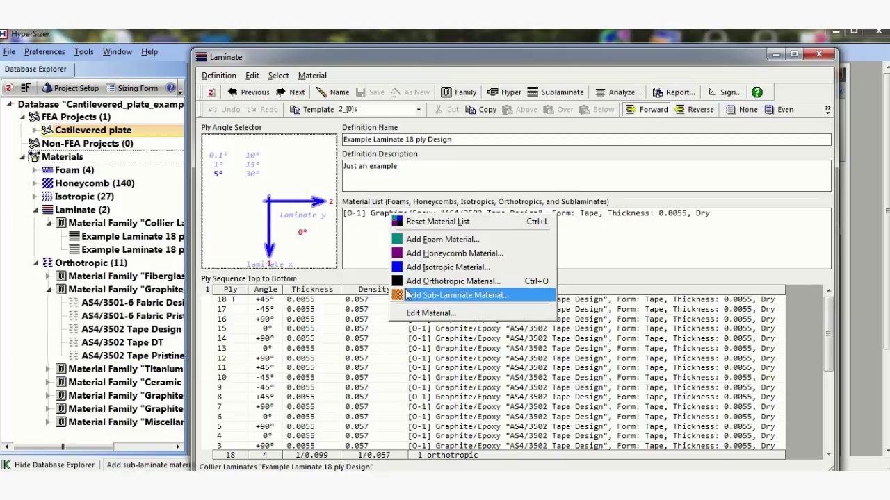
{"action": "left_click", "coordinate": [411, 312]}
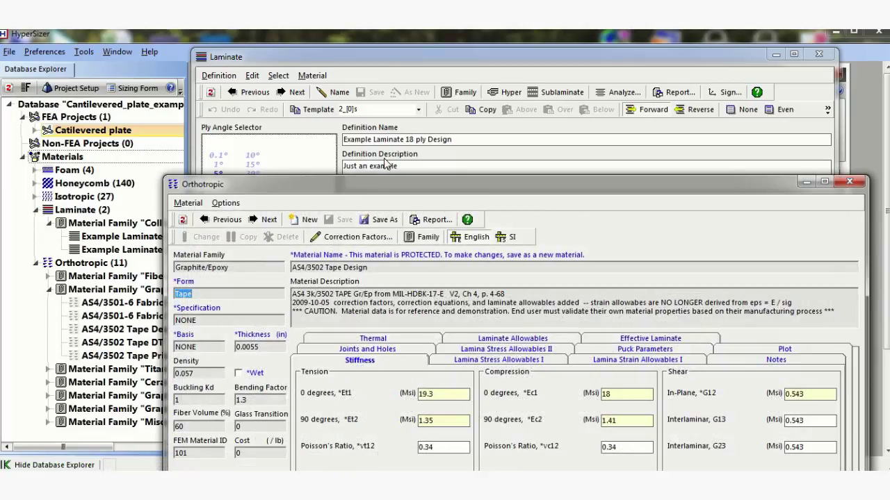
{"action": "left_click_drag", "start_coordinate": [384, 183], "coordinate": [367, 72]}
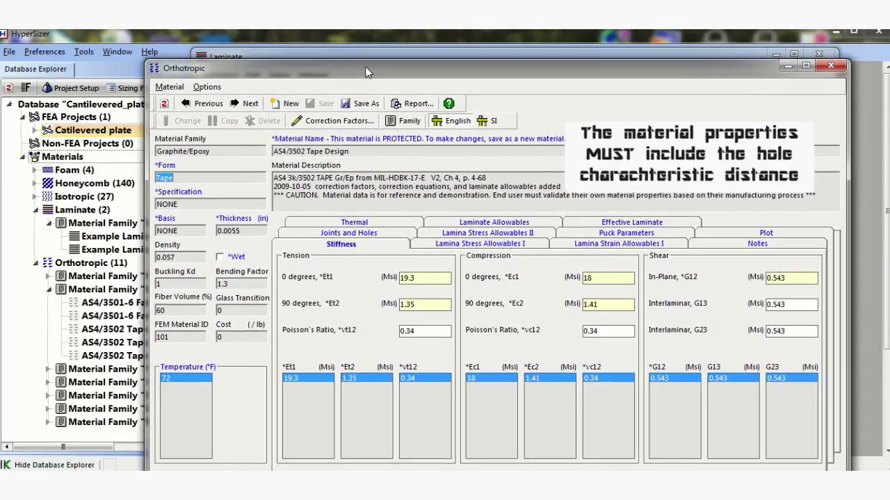
{"action": "left_click", "coordinate": [376, 234]}
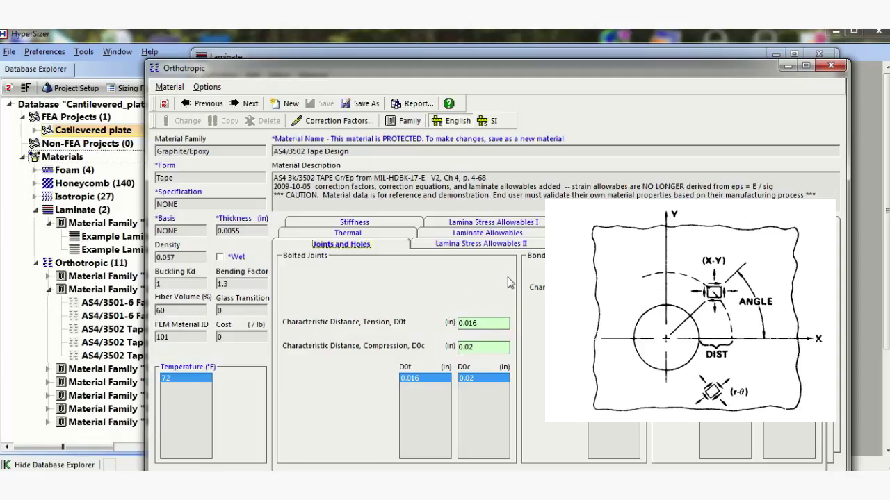
- Close the material and laminate editors and open the project's Backdoor Data options
{"action": "left_click", "coordinate": [830, 67]}
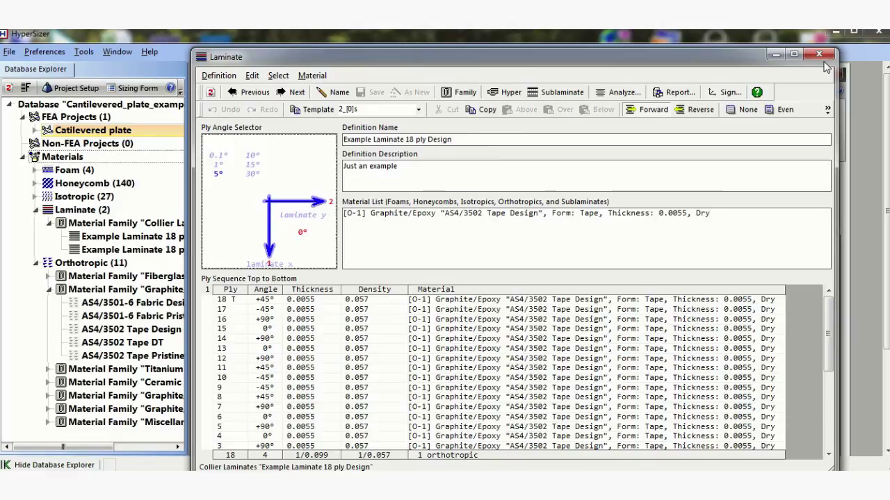
{"action": "left_click", "coordinate": [820, 55]}
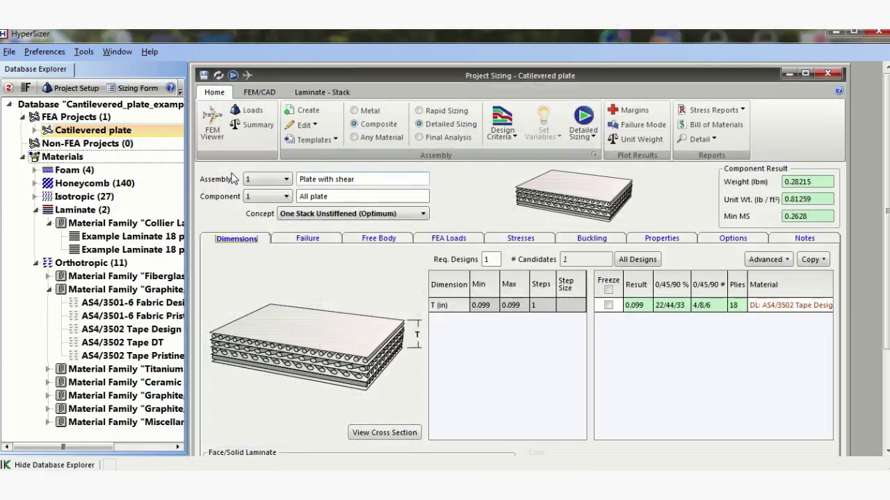
{"action": "right_click", "coordinate": [107, 132]}
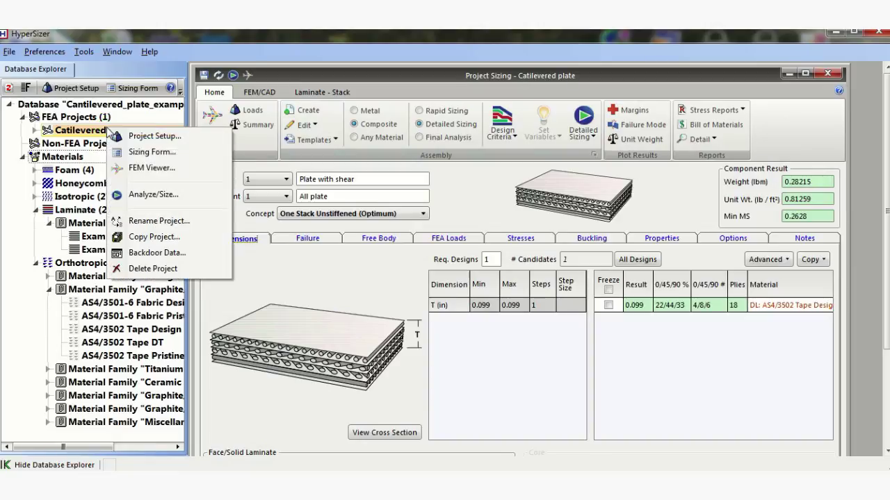
{"action": "left_click", "coordinate": [160, 255]}
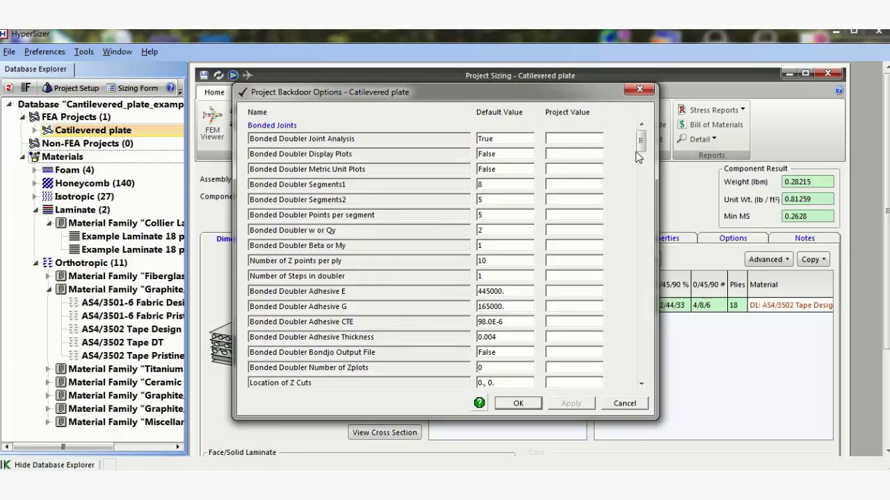
- Check the Bolted Joint Maximum Csk to Thickness Ratio default of 0.8 and accept with OK
{"action": "scroll", "coordinate": [643, 144], "scroll_direction": "down", "scroll_amount": 8}
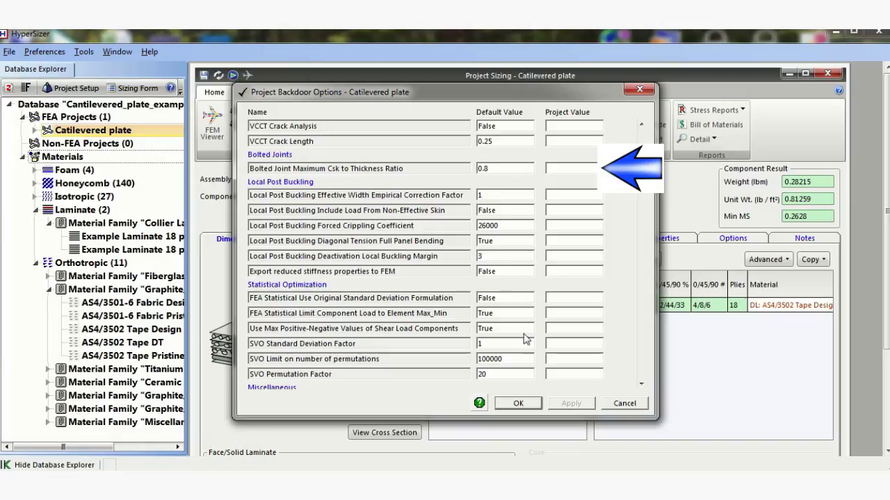
{"action": "double_click", "coordinate": [497, 167]}
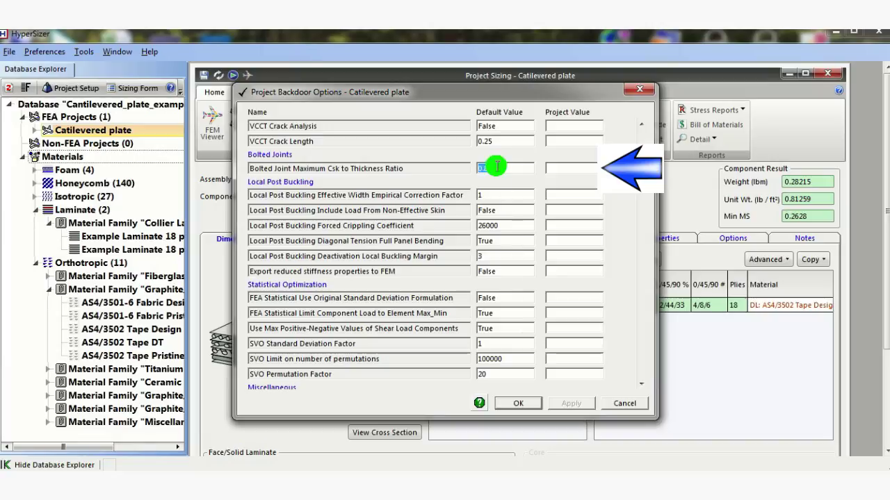
{"action": "left_click", "coordinate": [563, 165]}
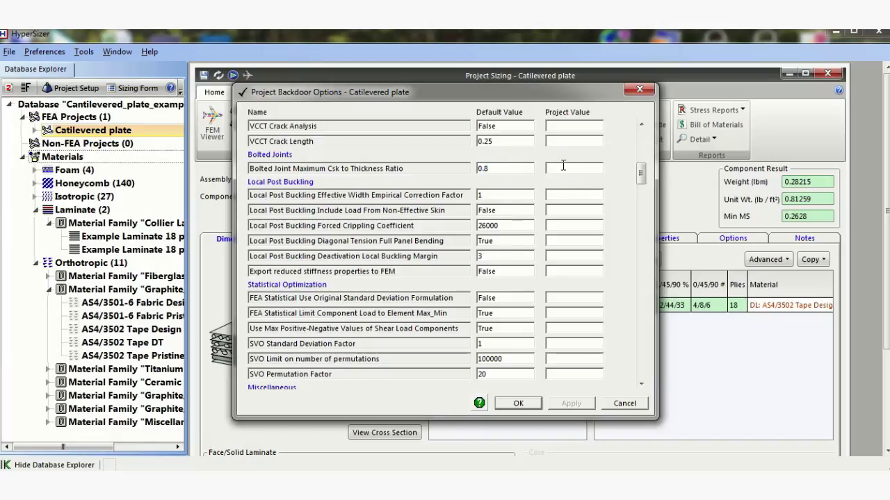
{"action": "left_click", "coordinate": [519, 405]}
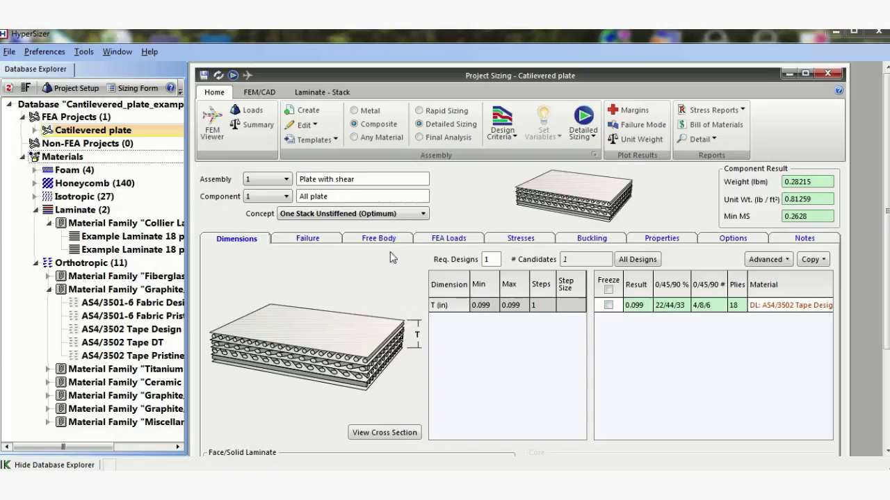
- Show the Failure tab listing BJSFM bolted-joint margins 0.3744, 0.3388 and 11.75
{"action": "left_click", "coordinate": [308, 239]}
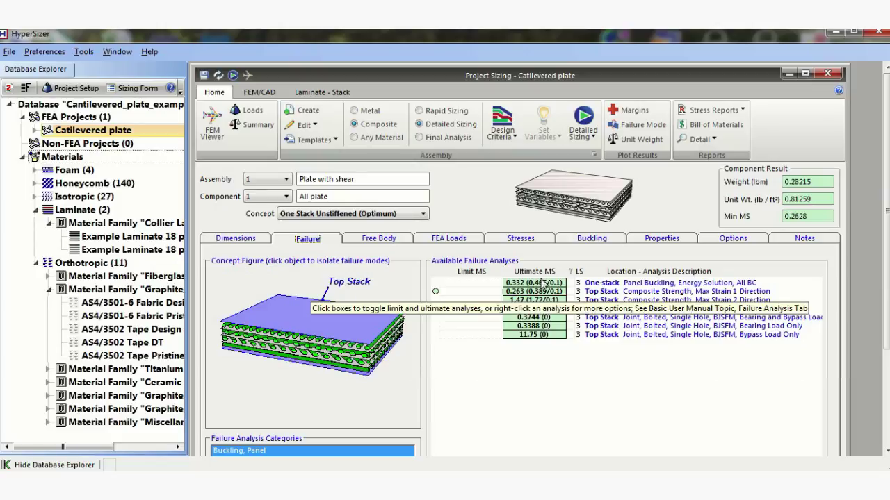
- Review the Shear load case statistics on the FEA Loads tab, then reopen the FEM Viewer
{"action": "left_click", "coordinate": [378, 239]}
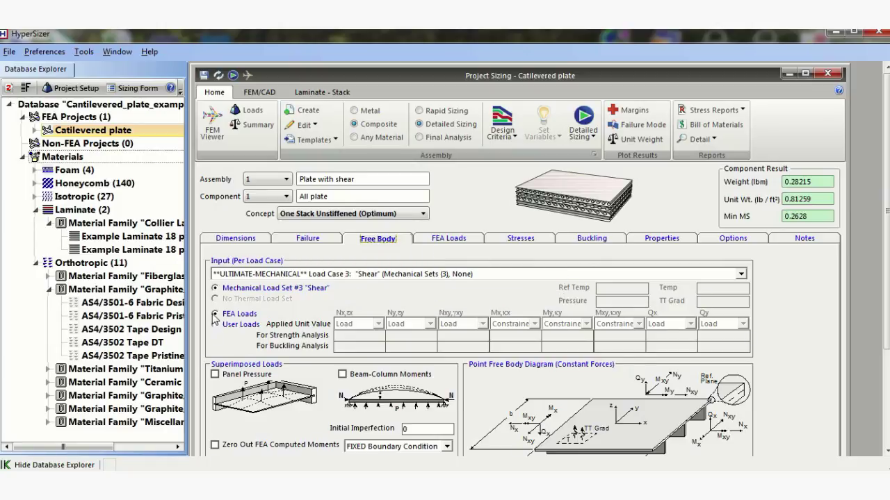
{"action": "left_click", "coordinate": [466, 238]}
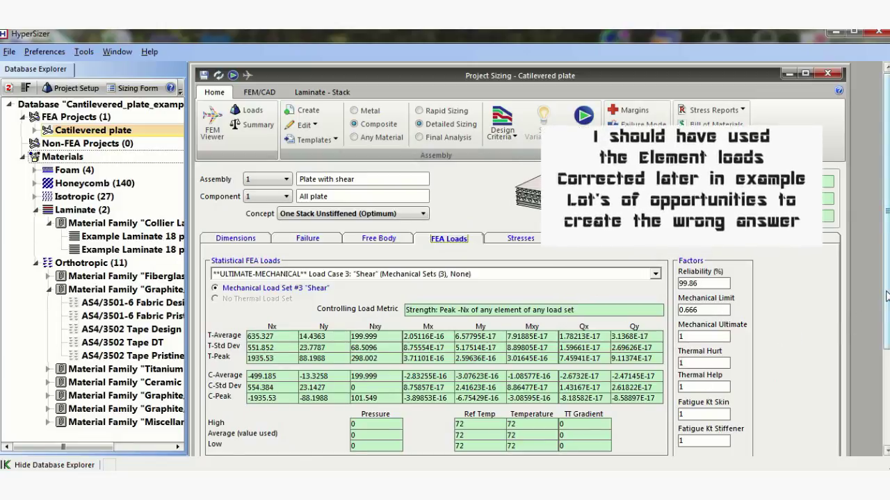
{"action": "scroll", "coordinate": [884, 327], "scroll_direction": "down", "scroll_amount": 3}
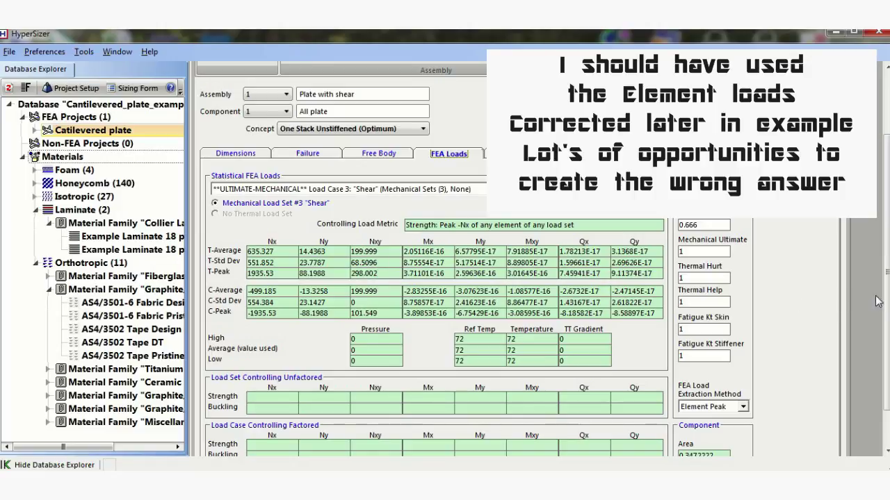
{"action": "left_click_drag", "start_coordinate": [886, 296], "coordinate": [886, 238]}
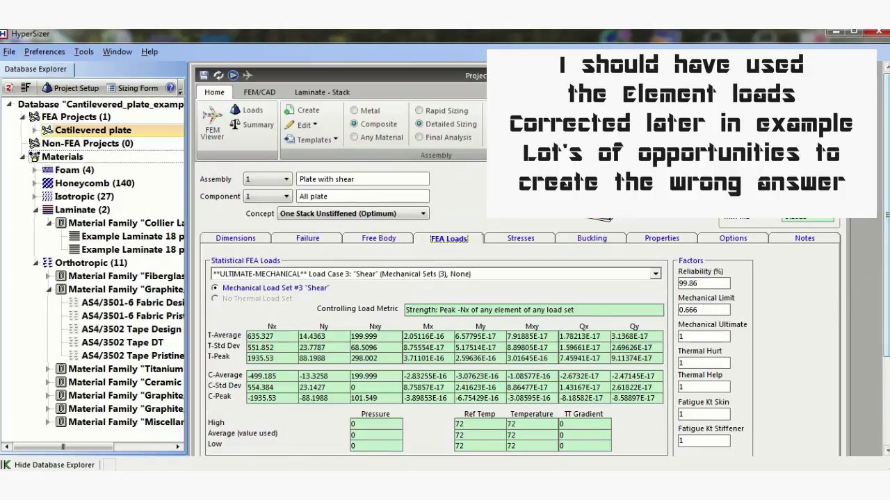
{"action": "left_click", "coordinate": [215, 127]}
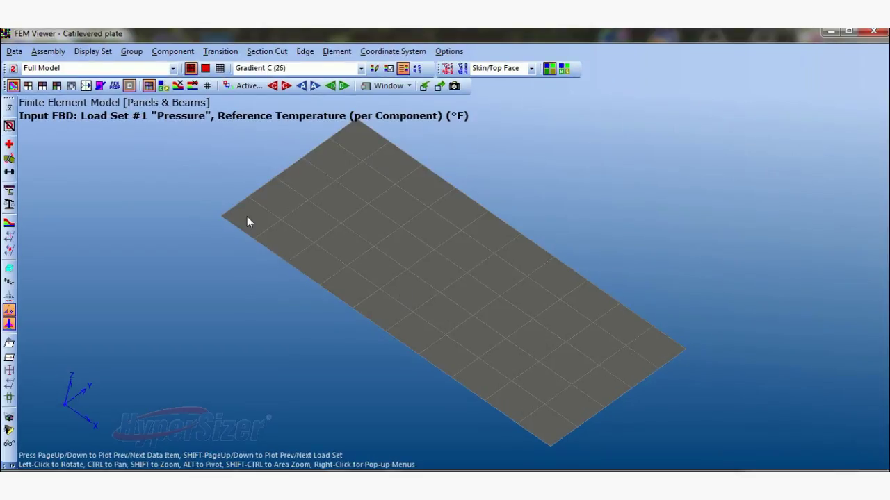
- Apply Color by Components to reveal the All plate panel, then close the FEM Viewer
{"action": "left_click", "coordinate": [28, 86]}
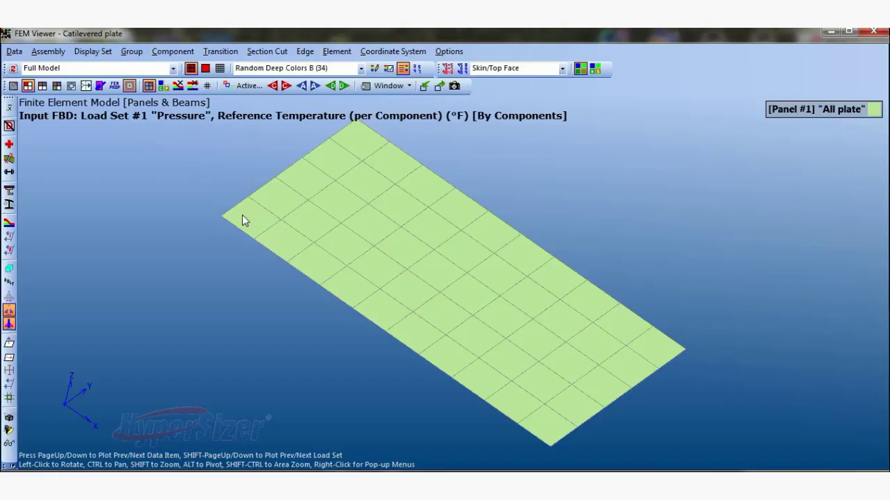
{"action": "left_click", "coordinate": [875, 32]}
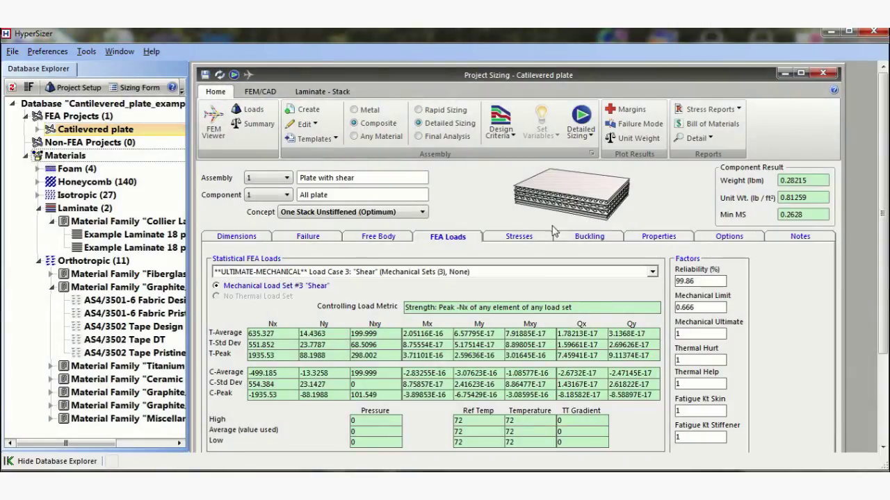
- From the Stresses tab, open the Bolted Hole Analysis Detail form for the All plate
{"action": "left_click", "coordinate": [529, 237]}
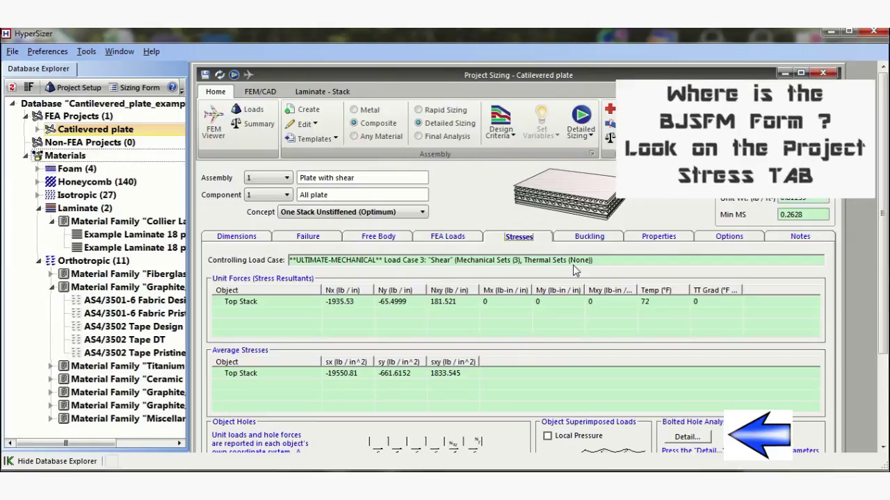
{"action": "left_click", "coordinate": [689, 437]}
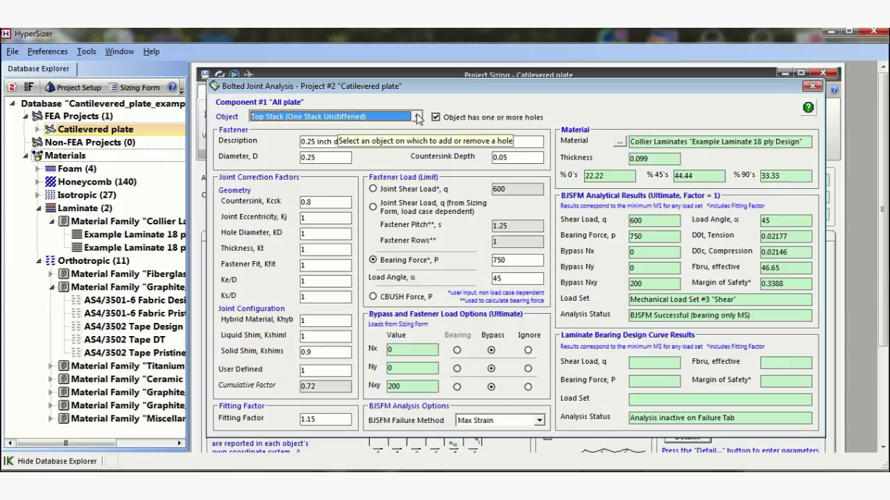
- Choose Top Stack as the analysed object and set Joint Eccentricity Kj to 0.65
{"action": "left_click", "coordinate": [417, 117]}
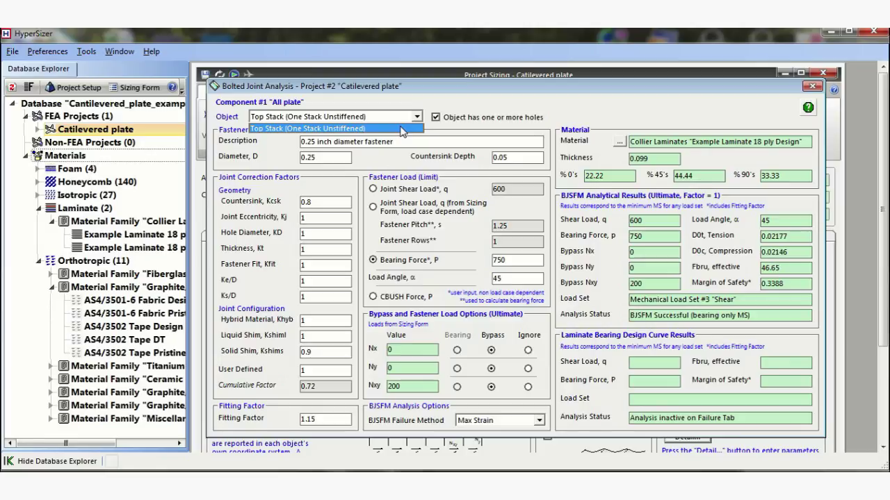
{"action": "left_click", "coordinate": [401, 129]}
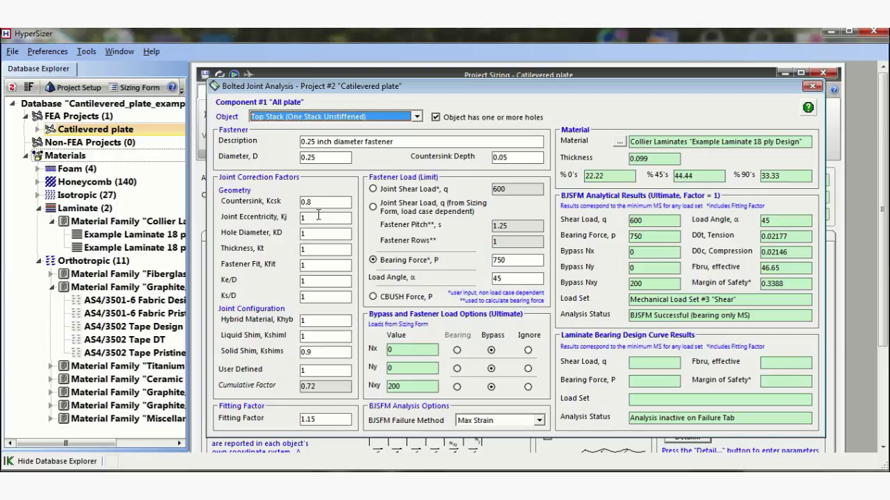
{"action": "left_click", "coordinate": [309, 217]}
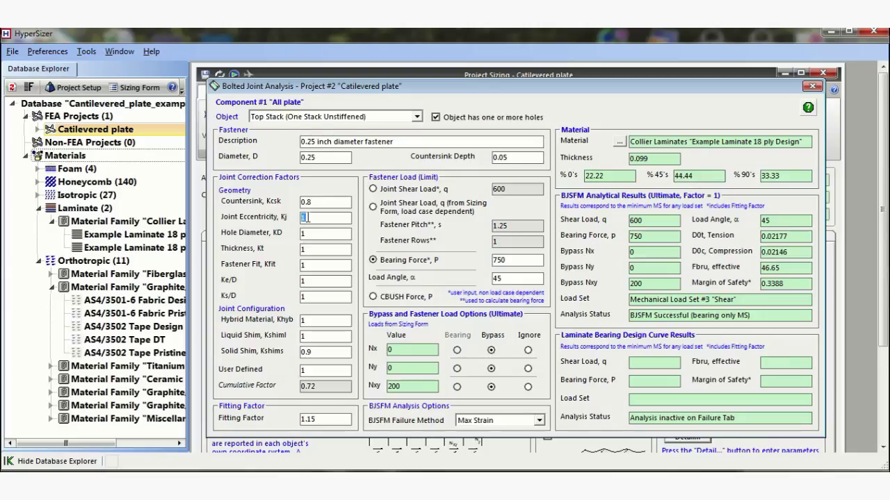
{"action": "type", "text": "0.60"}
{"action": "key", "text": "BackSpace"}
{"action": "type", "text": "5"}
{"action": "left_click", "coordinate": [309, 234]}
- Change the bolted joint fitting factor to 1.00
{"action": "left_click", "coordinate": [326, 419]}
{"action": "key", "text": "BackSpace"}
{"action": "key", "text": "BackSpace"}
{"action": "type", "text": "00"}
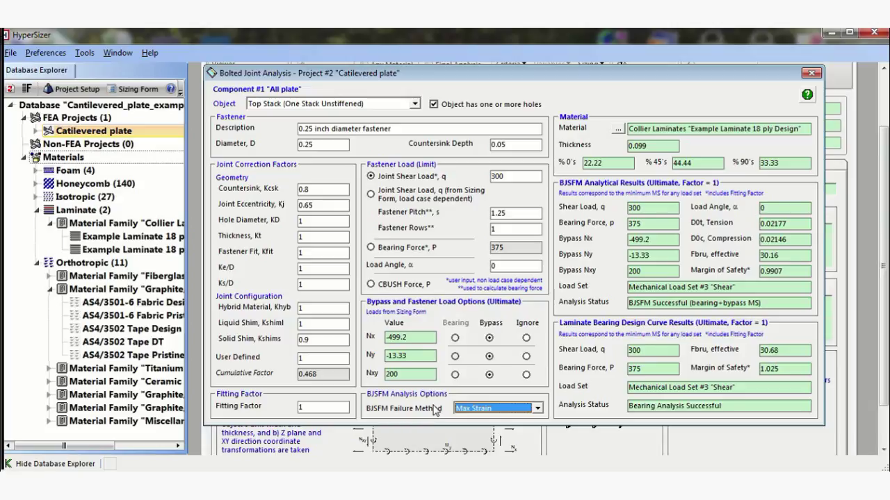
- Check the BJSFM failure method options and keep Max Strain selected
{"action": "left_click", "coordinate": [539, 409]}
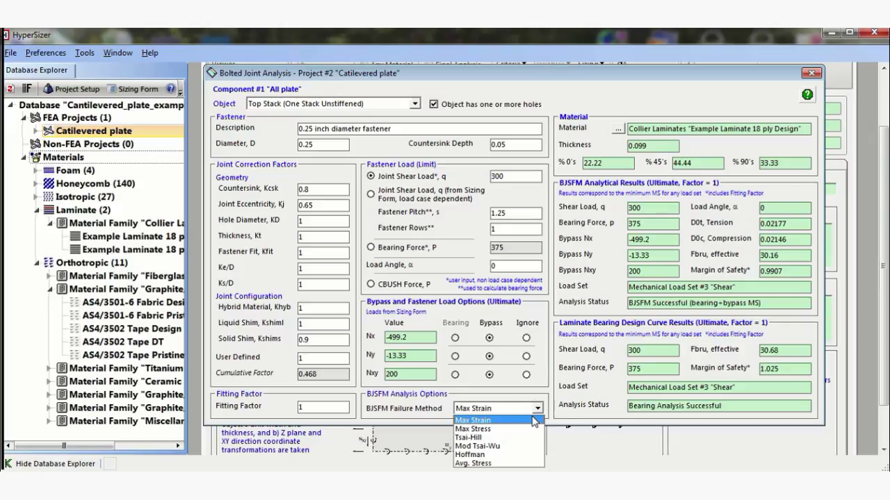
{"action": "left_click", "coordinate": [533, 411]}
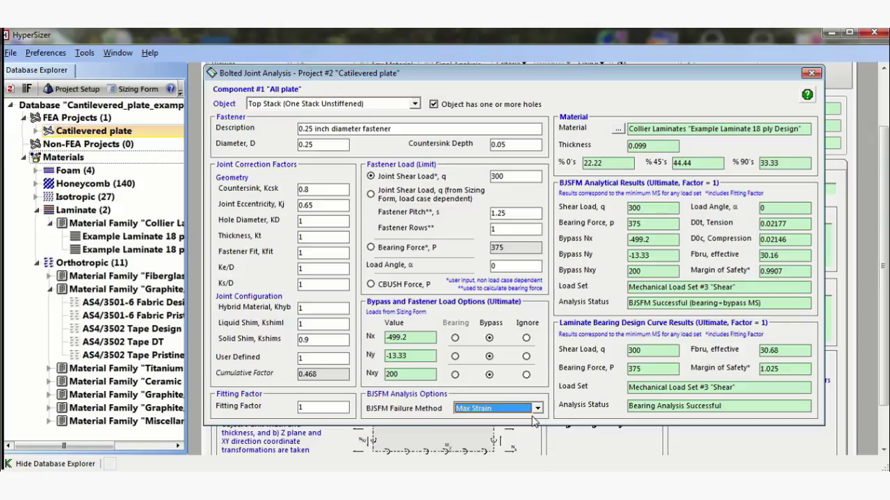
- Switch Ny and Nxy to Ignore, then set both back to Bypass loads
{"action": "left_click", "coordinate": [526, 357]}
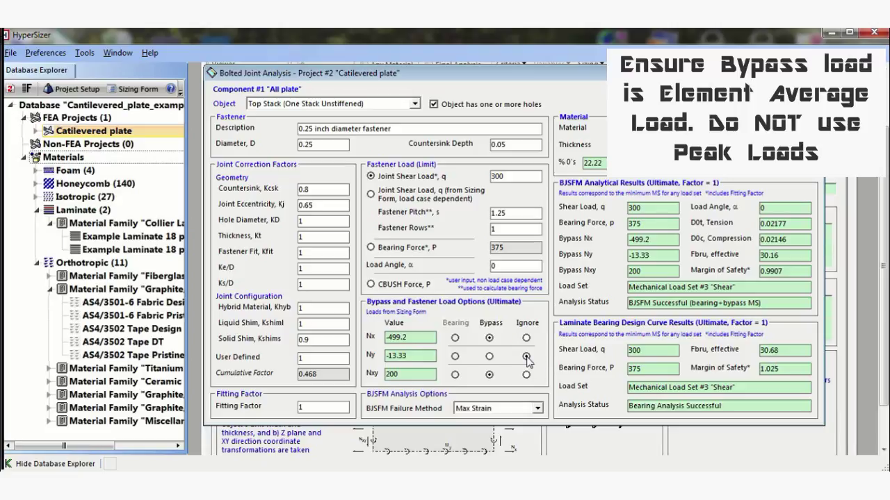
{"action": "left_click", "coordinate": [526, 375]}
{"action": "left_click", "coordinate": [489, 357]}
{"action": "left_click", "coordinate": [490, 374]}
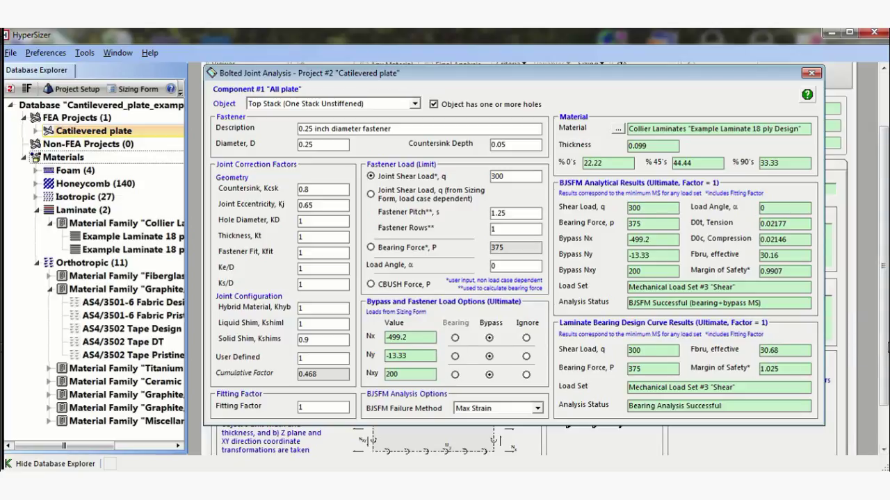
- Move the joint dialog aside and show FEA loads Nx -499.185, Ny -13.3258, Nxy 199.999
{"action": "left_click_drag", "start_coordinate": [884, 278], "coordinate": [884, 236]}
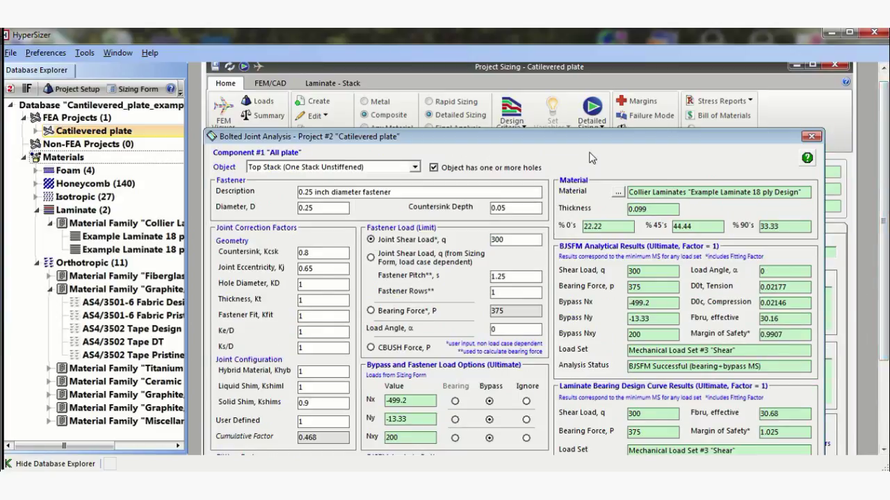
{"action": "left_click_drag", "start_coordinate": [581, 137], "coordinate": [594, 283]}
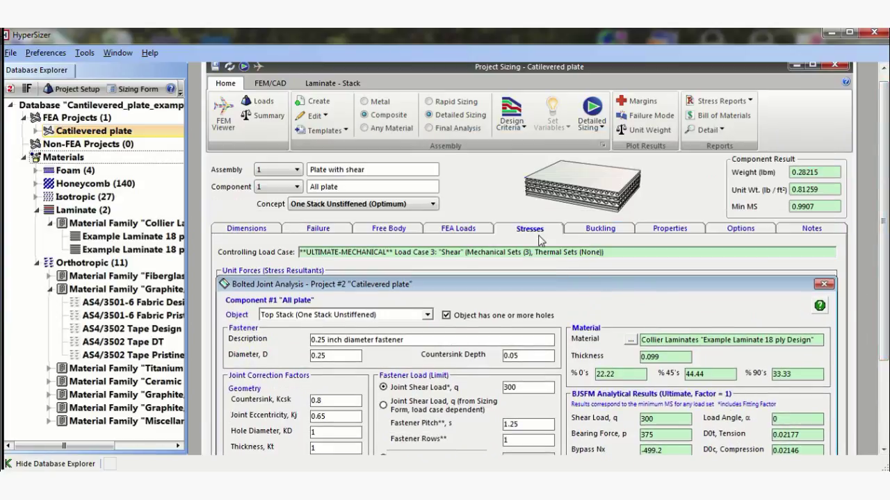
{"action": "left_click", "coordinate": [474, 229]}
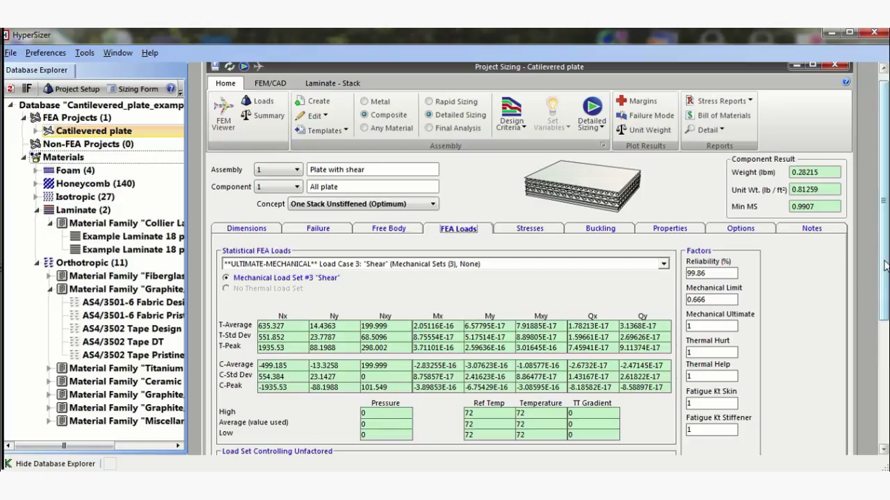
{"action": "left_click_drag", "start_coordinate": [886, 340], "coordinate": [886, 368]}
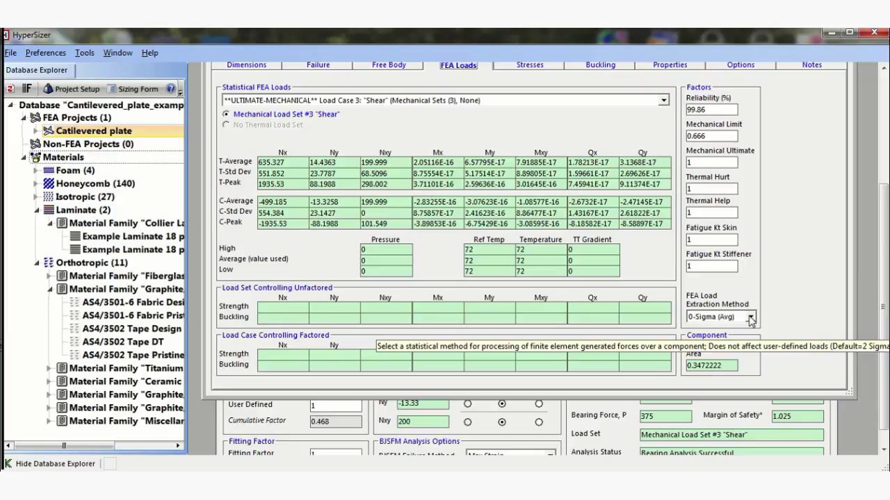
{"action": "left_click", "coordinate": [751, 319]}
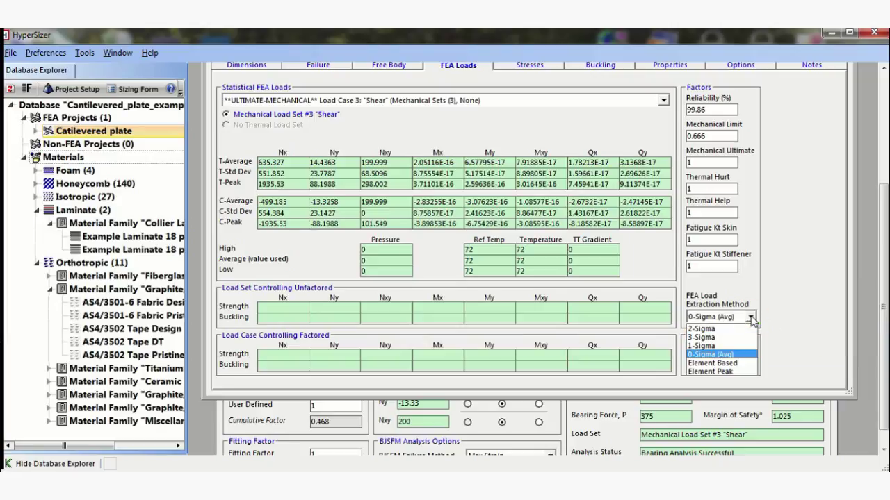
{"action": "left_click", "coordinate": [737, 360]}
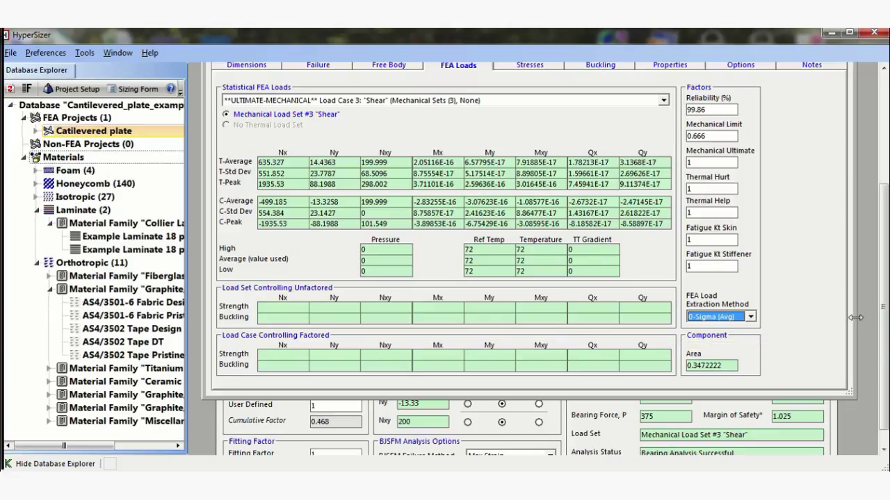
{"action": "scroll", "coordinate": [887, 240], "scroll_direction": "up", "scroll_amount": 3}
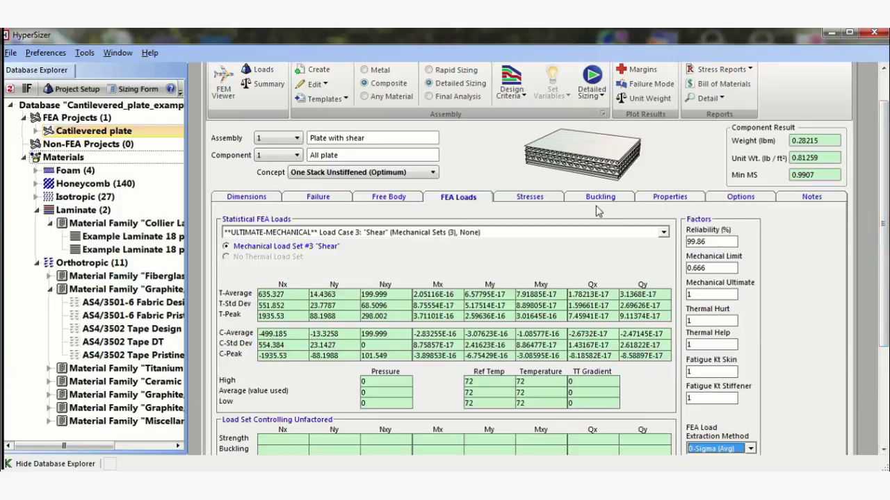
{"action": "left_click", "coordinate": [537, 197]}
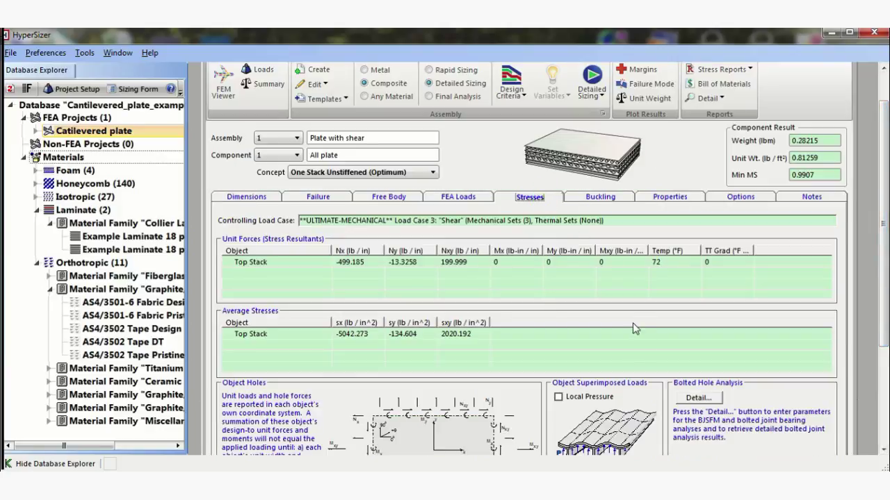
{"action": "left_click", "coordinate": [701, 400]}
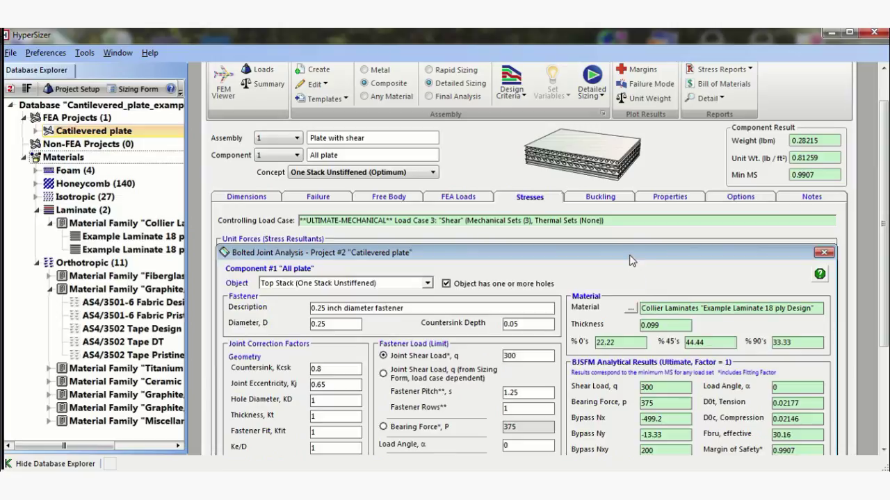
{"action": "left_click_drag", "start_coordinate": [630, 260], "coordinate": [633, 93]}
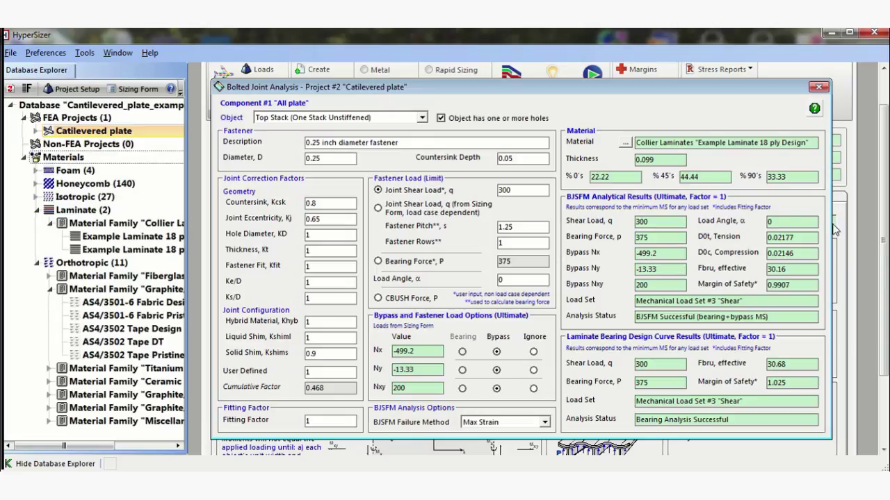
{"action": "left_click", "coordinate": [881, 220]}
{"action": "left_click_drag", "start_coordinate": [885, 187], "coordinate": [886, 184]}
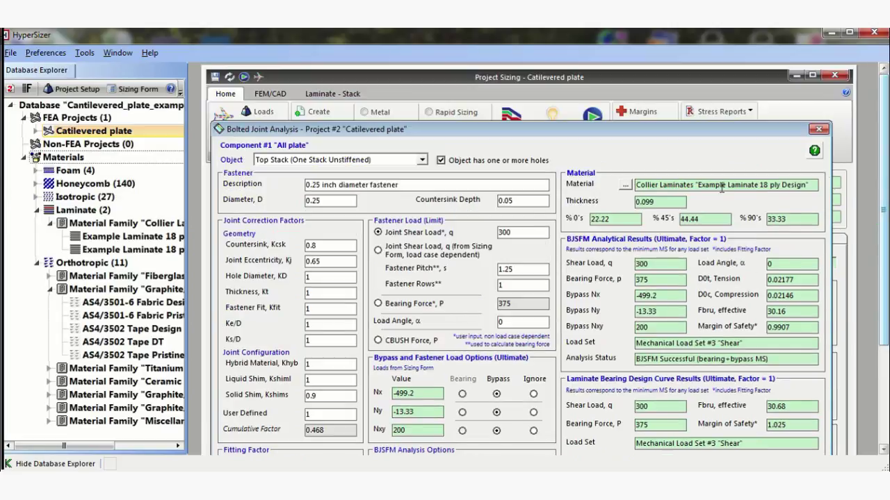
- Close the Bolted Joint Analysis and display the Catilevered plate mesh in the FEM Viewer
{"action": "left_click", "coordinate": [223, 111]}
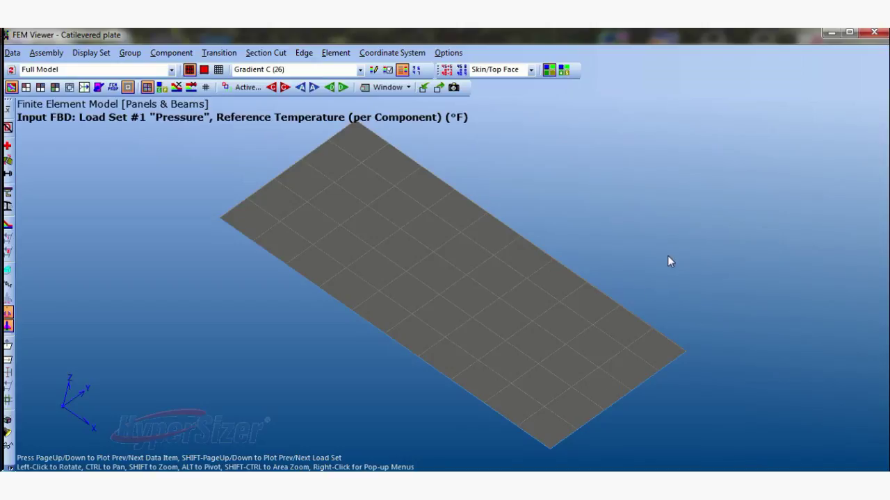
- Close the FEM Viewer and reopen the bolted hole analysis showing margin 0.9907
{"action": "left_click", "coordinate": [876, 33]}
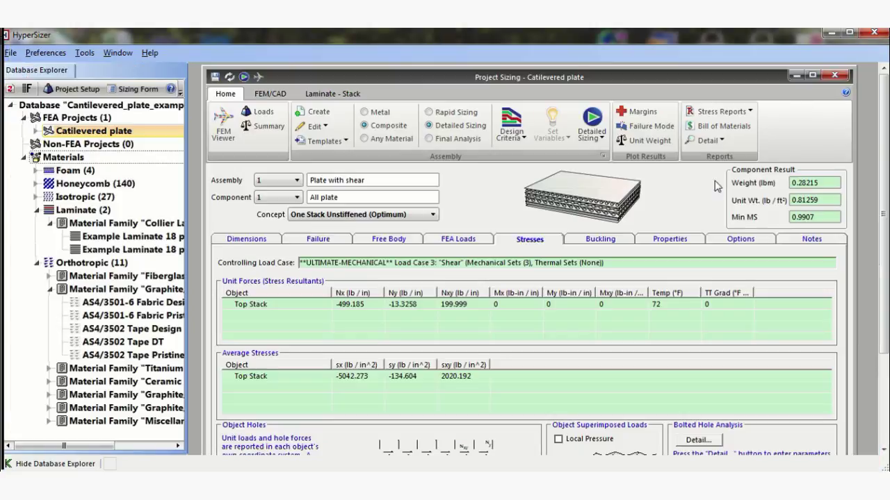
{"action": "left_click", "coordinate": [704, 440]}
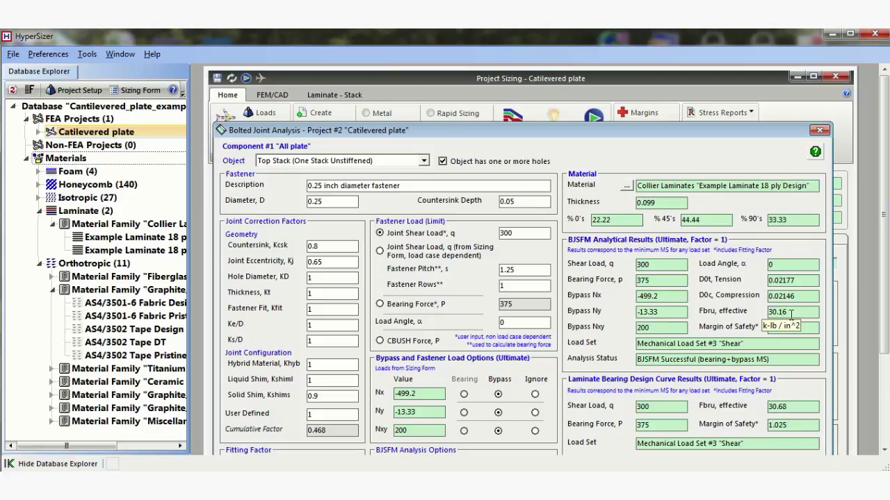
- Close the Bolted Joint Analysis to see average stresses sx -5042.273, sxy 2020.192
{"action": "mouse_move", "coordinate": [885, 290]}
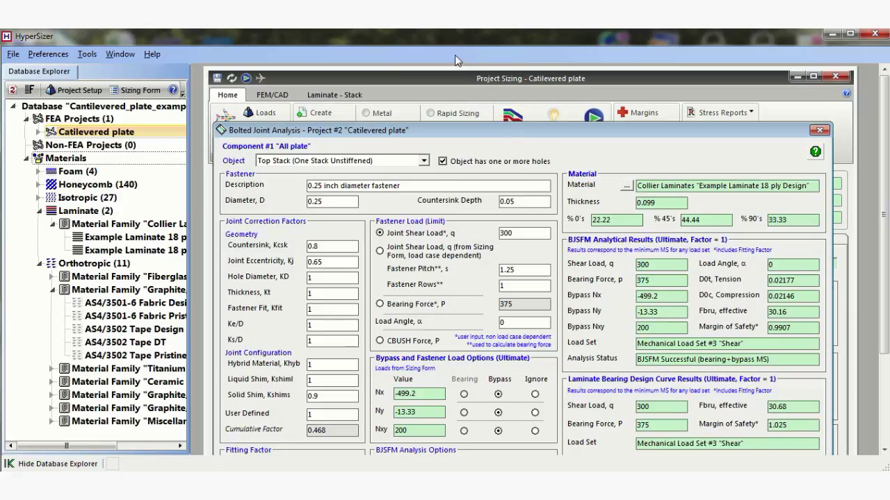
{"action": "left_click", "coordinate": [453, 82]}
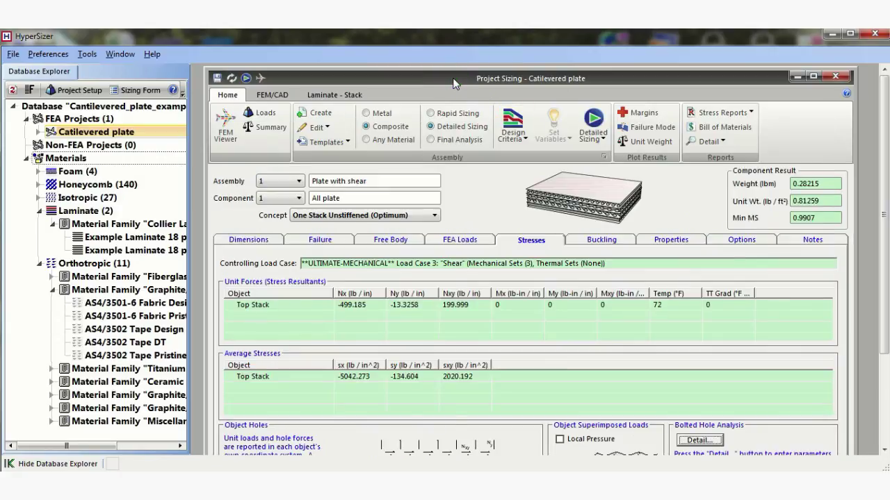
- List the Top Stack bolted-joint margins 0.9907, 1.015, 5.65 and 1.025 on the Failure tab
{"action": "left_click", "coordinate": [324, 242]}
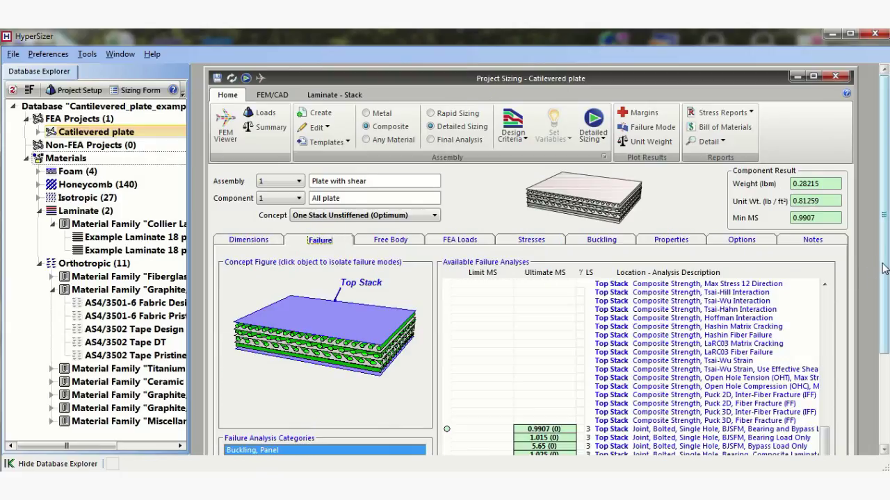
{"action": "left_click_drag", "start_coordinate": [883, 268], "coordinate": [881, 322]}
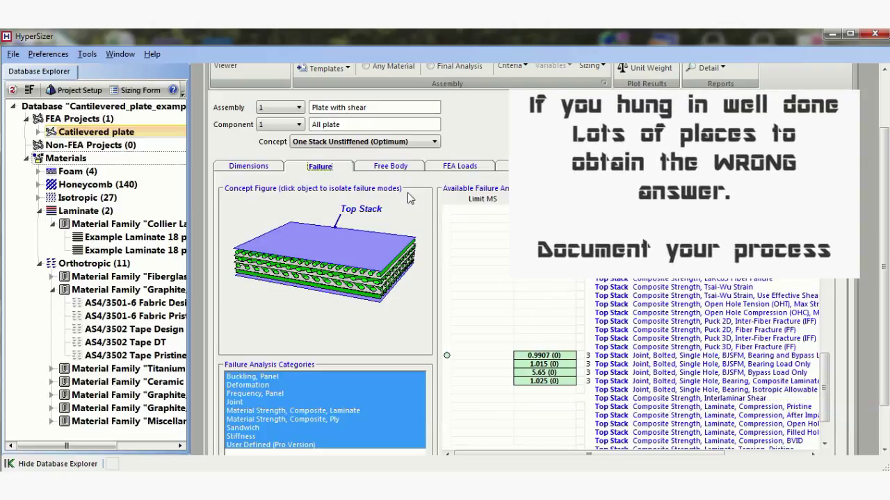
{"action": "left_click", "coordinate": [263, 166]}
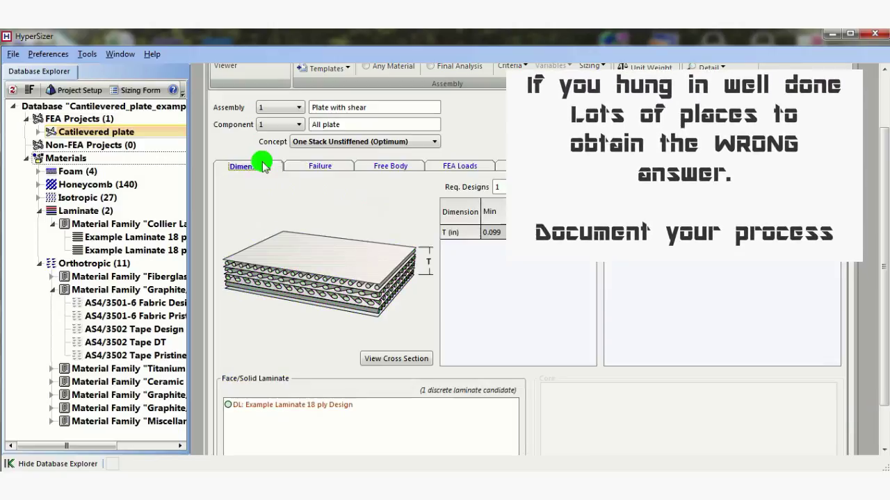
{"action": "left_click", "coordinate": [382, 165]}
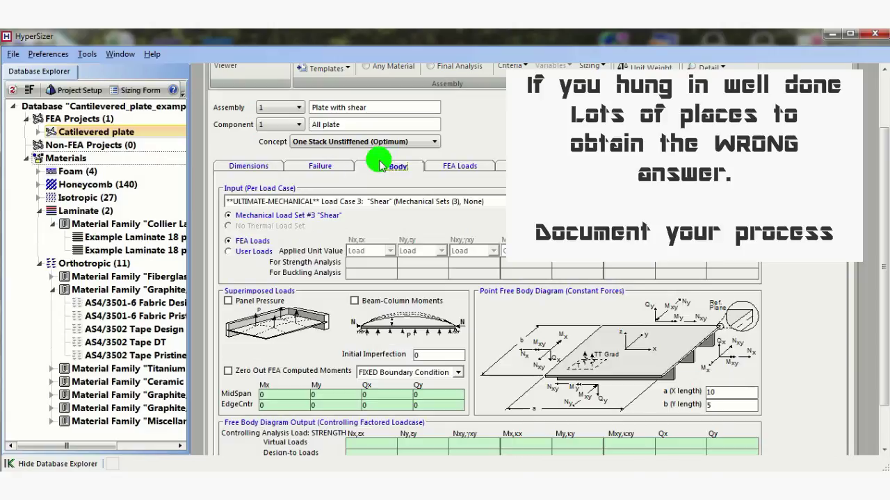
{"action": "left_click", "coordinate": [462, 171]}
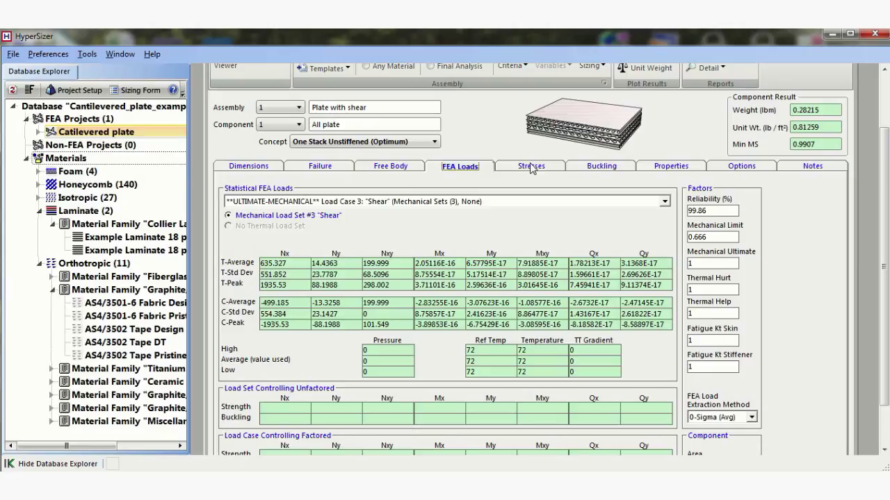
- Show Top Stack average stresses sx -5042.273, sxy 2020.192 with Min MS 0.9907
{"action": "left_click", "coordinate": [531, 167]}
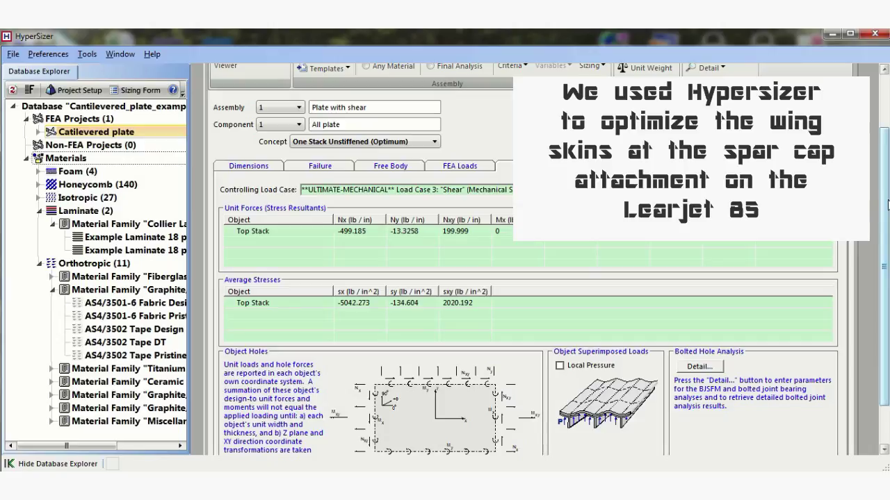
{"action": "left_click_drag", "start_coordinate": [887, 203], "coordinate": [886, 160]}
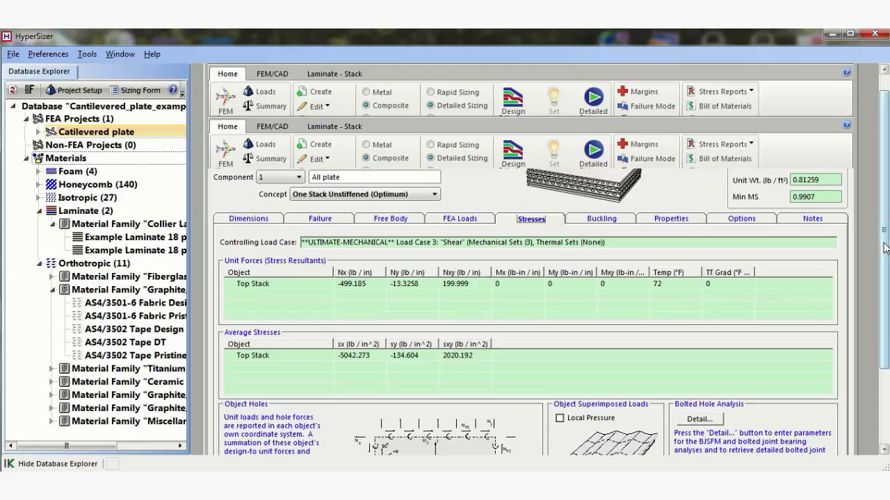
{"action": "left_click_drag", "start_coordinate": [884, 248], "coordinate": [886, 226]}
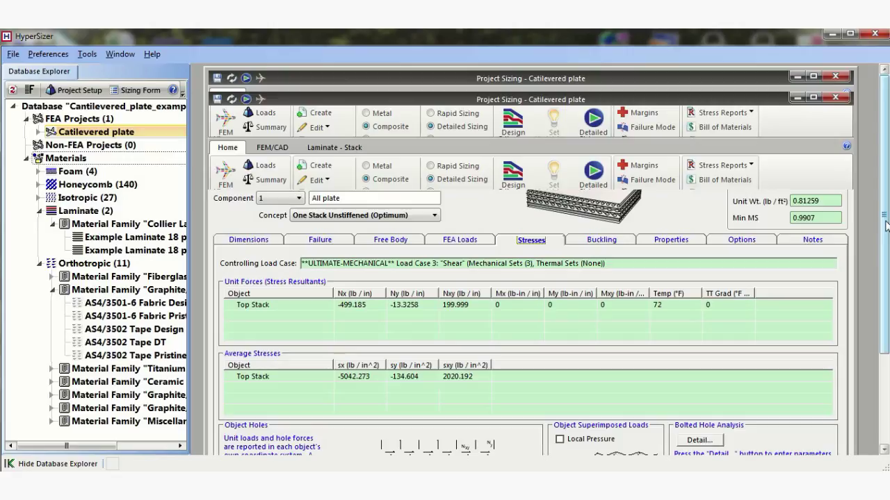